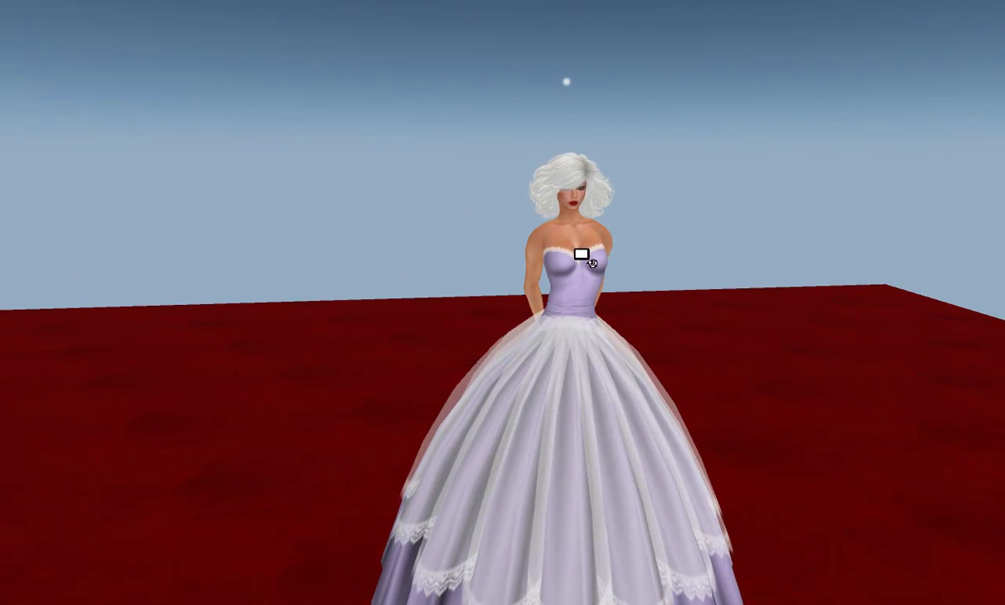
Zoom the Second Life camera in on the gown's lace-trimmed sweetheart neckline, then back out
scroll(583, 348, up, 5)
scroll(583, 354, up, 2)
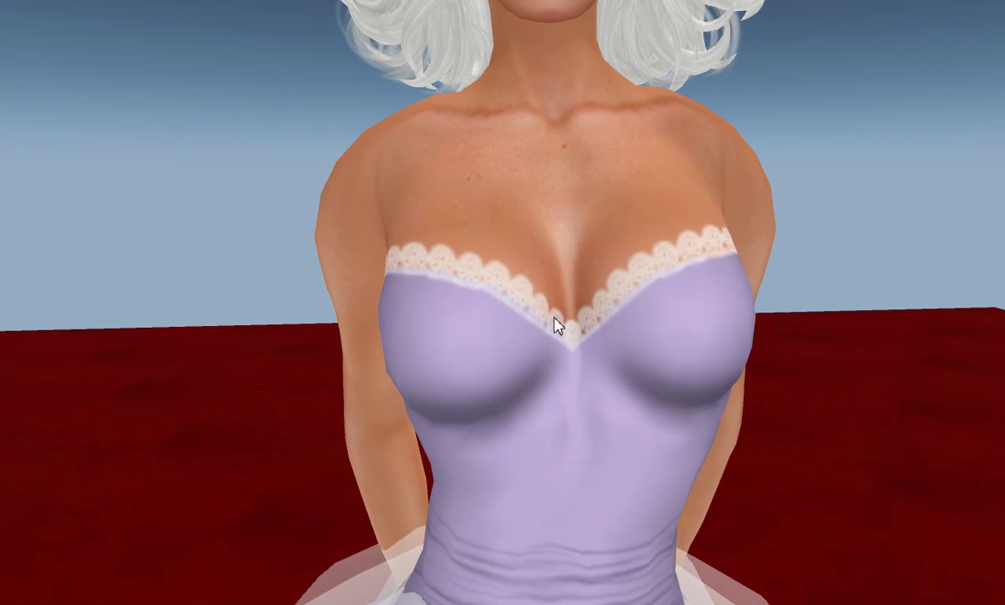
scroll(580, 325, down, 6)
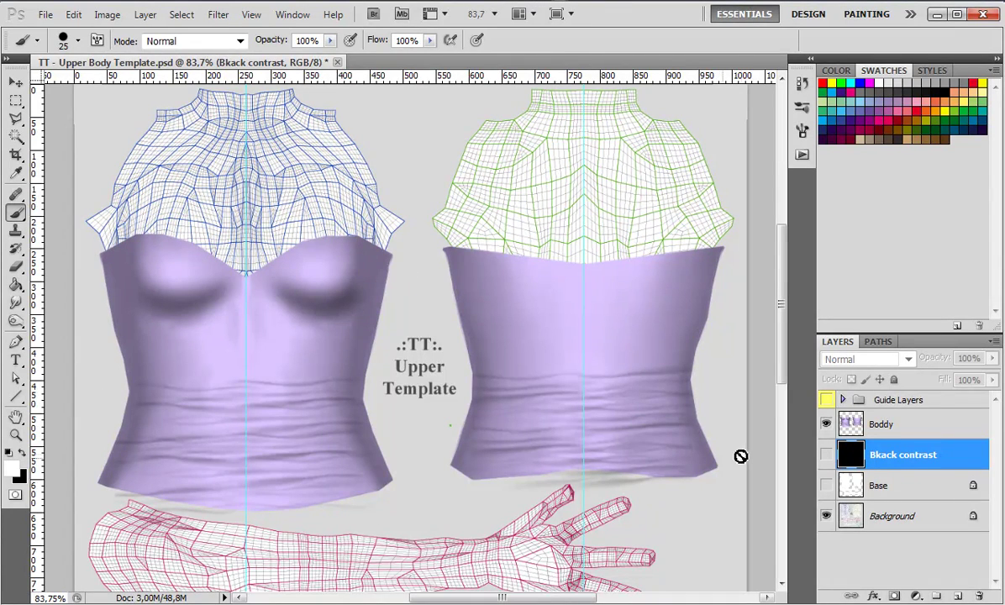
Add a new empty layer above the Boddy layer
click(947, 428)
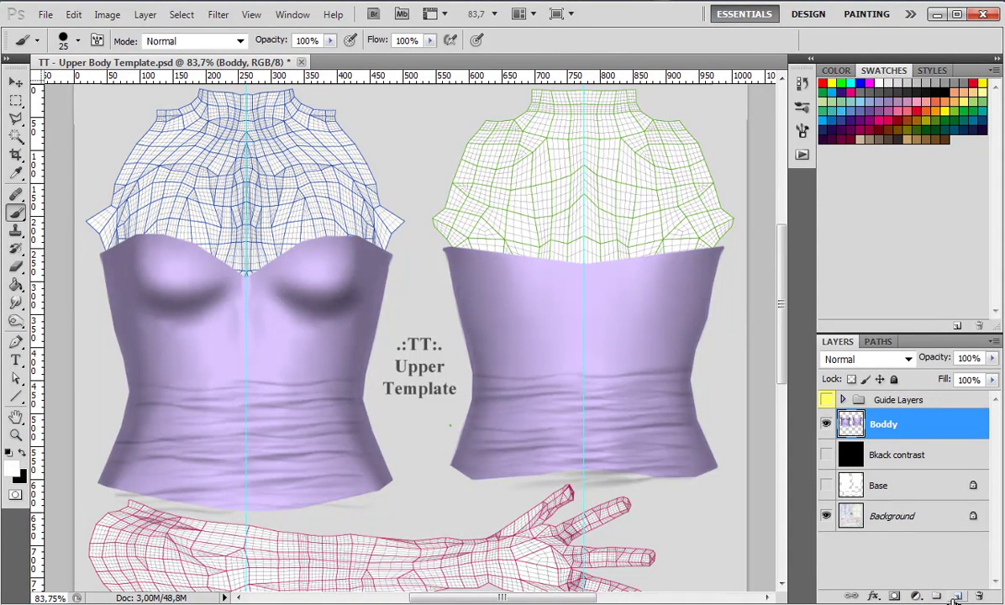
click(958, 596)
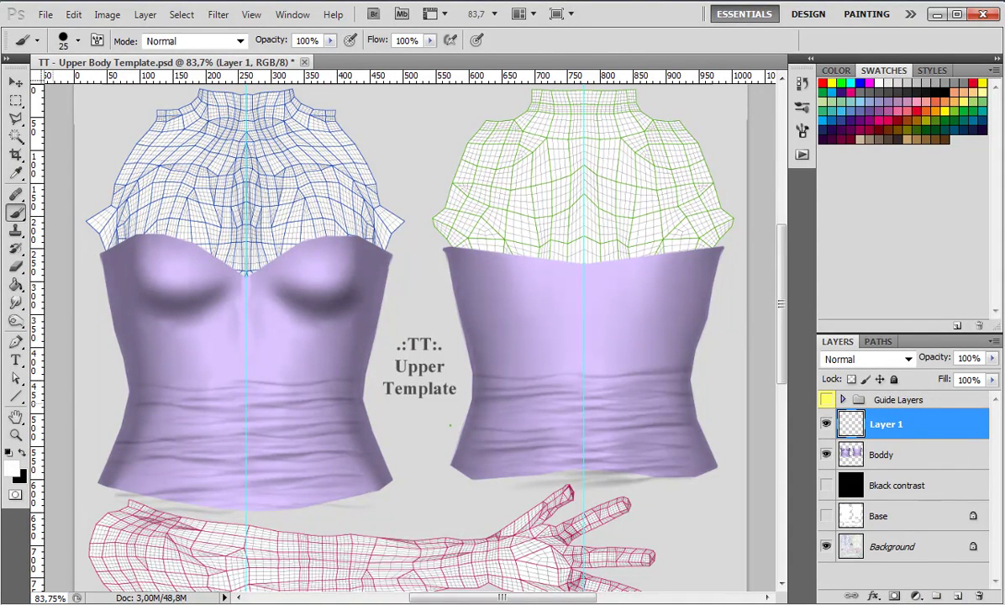
click(16, 342)
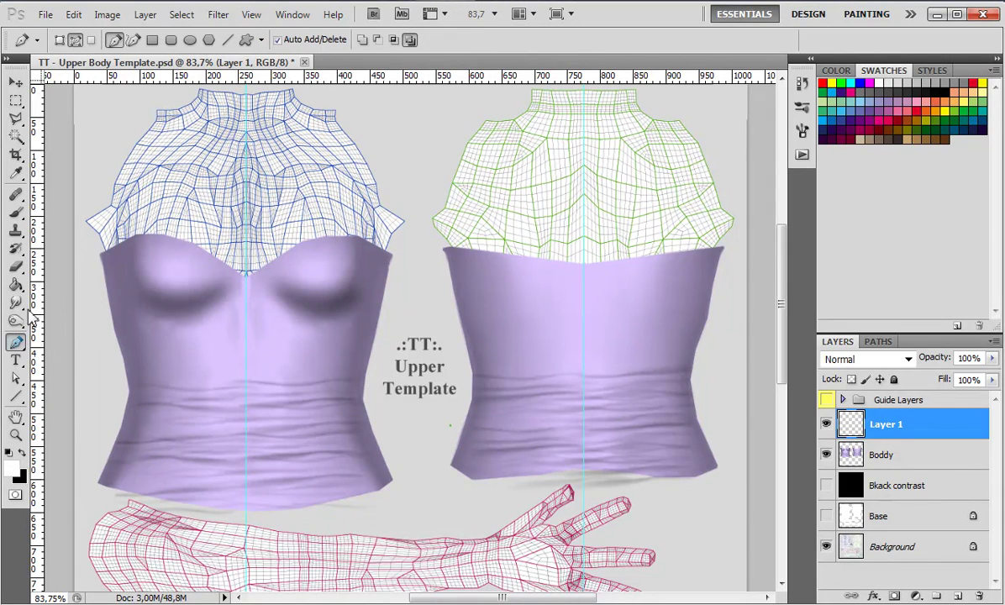
Trace a Pen path along the left neckline curve to the centre dip and view it in Paths
scroll(99, 258, up, 5)
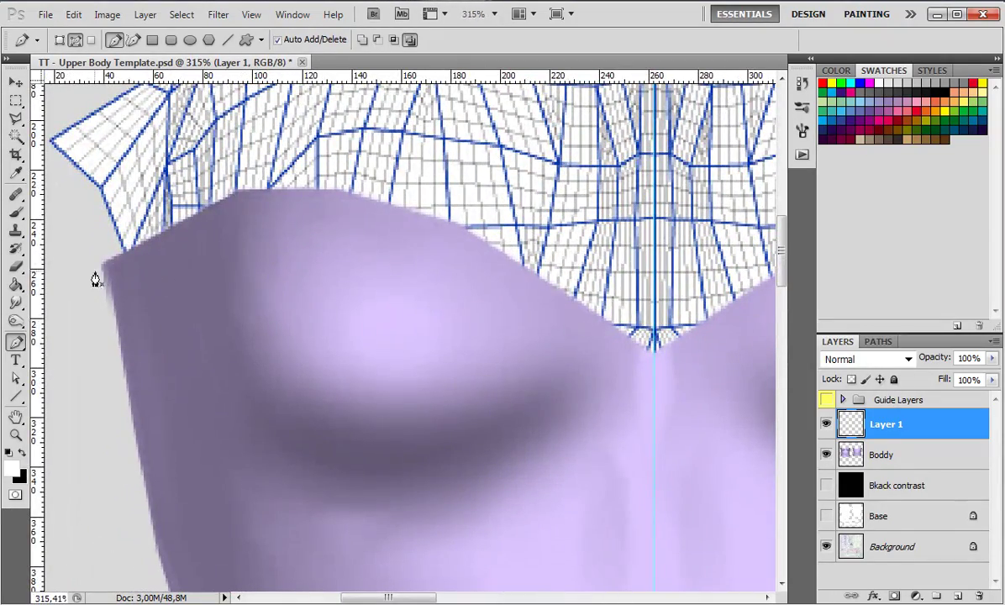
click(159, 235)
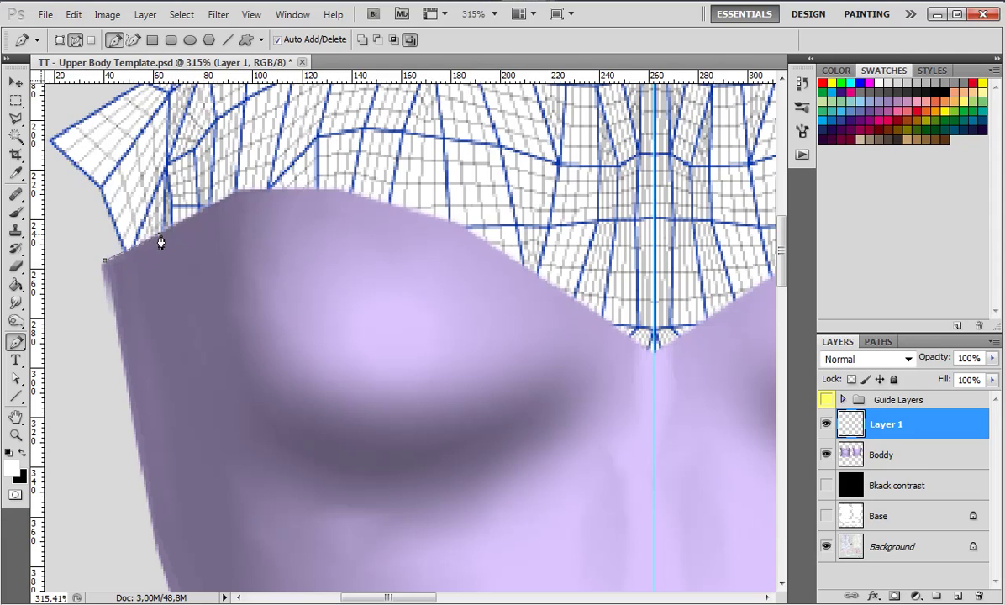
click(223, 201)
click(274, 187)
click(356, 194)
click(421, 212)
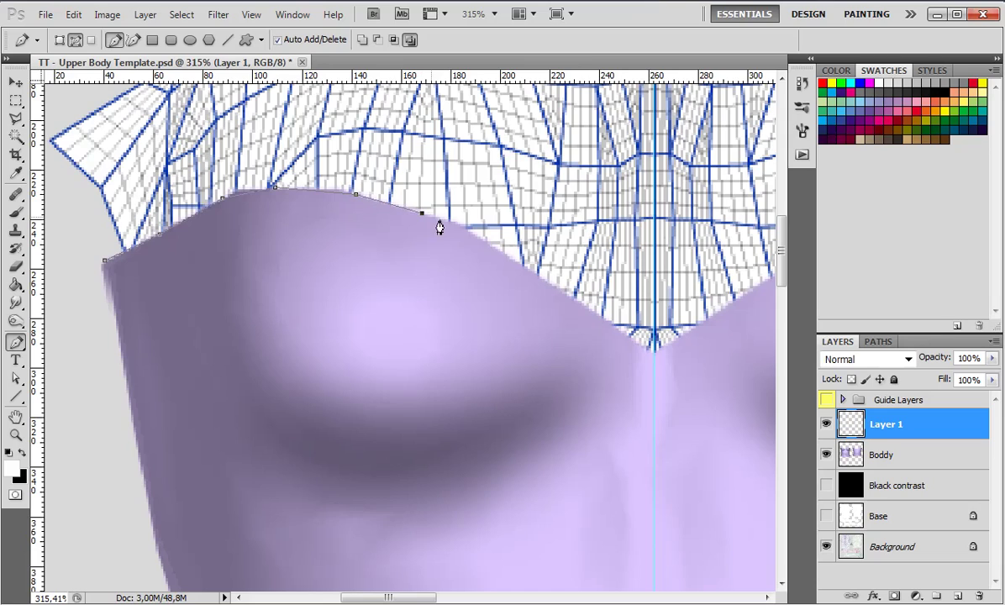
click(493, 249)
drag(921, 334, 916, 207)
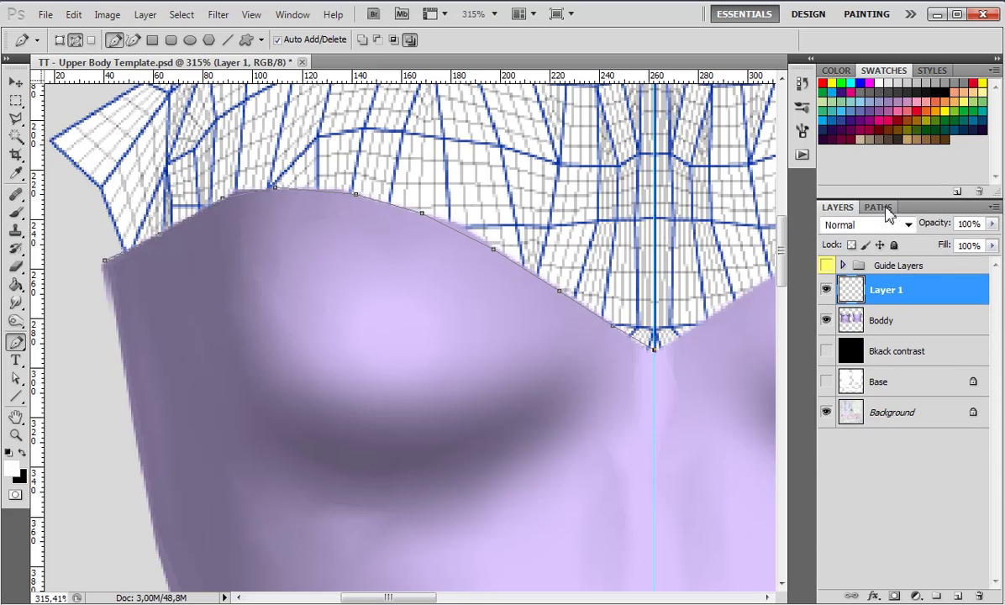
click(882, 208)
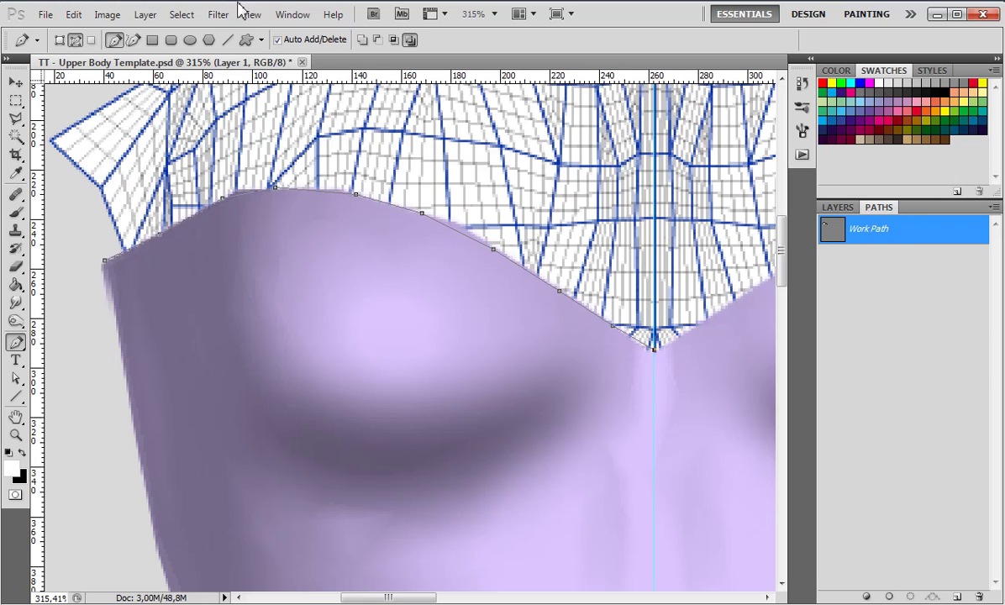
Enable the Paths panel from the Window menu and select the Brush tool, keeping the Work Path
click(288, 17)
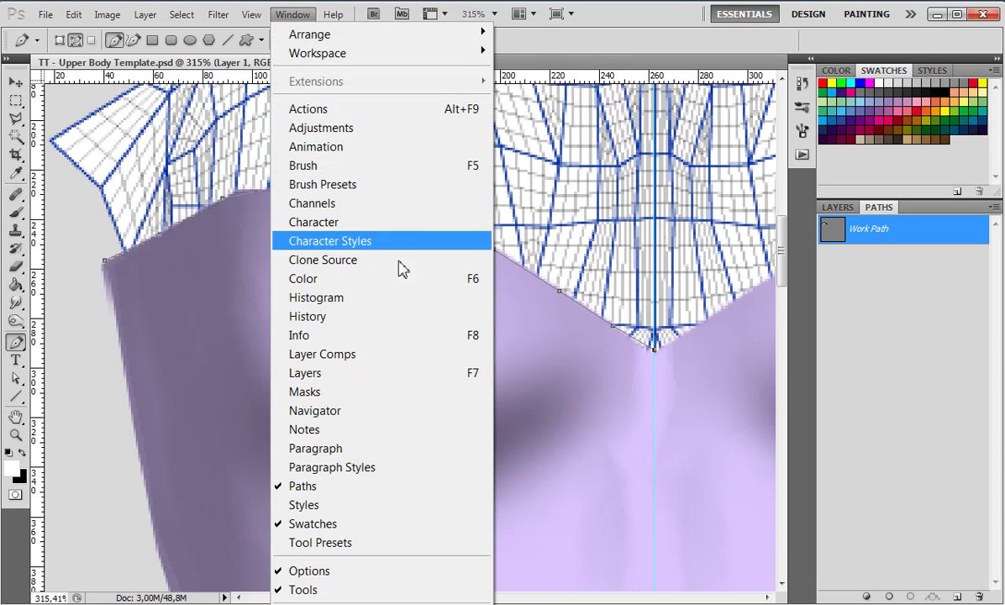
click(380, 485)
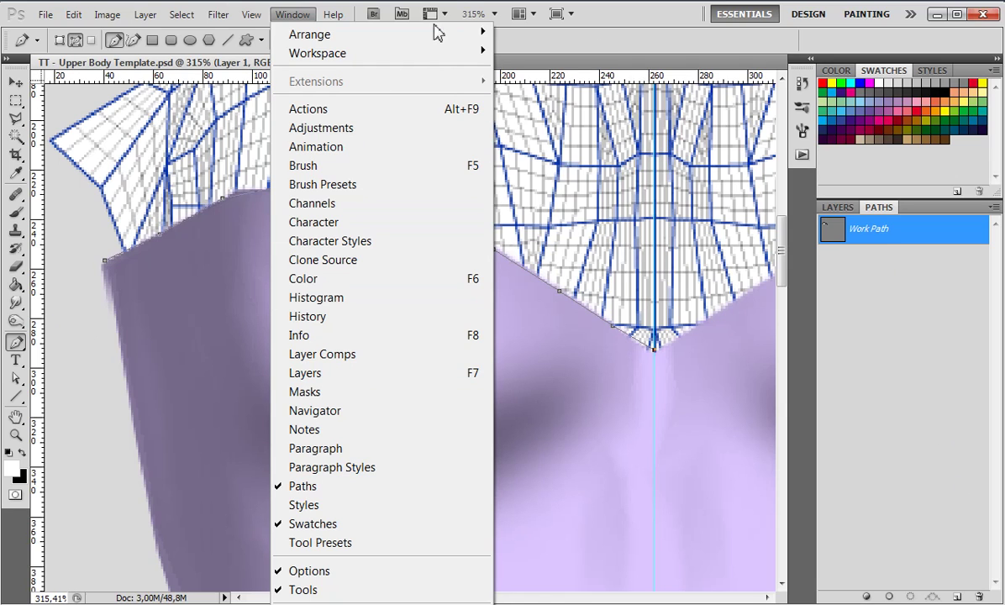
click(547, 38)
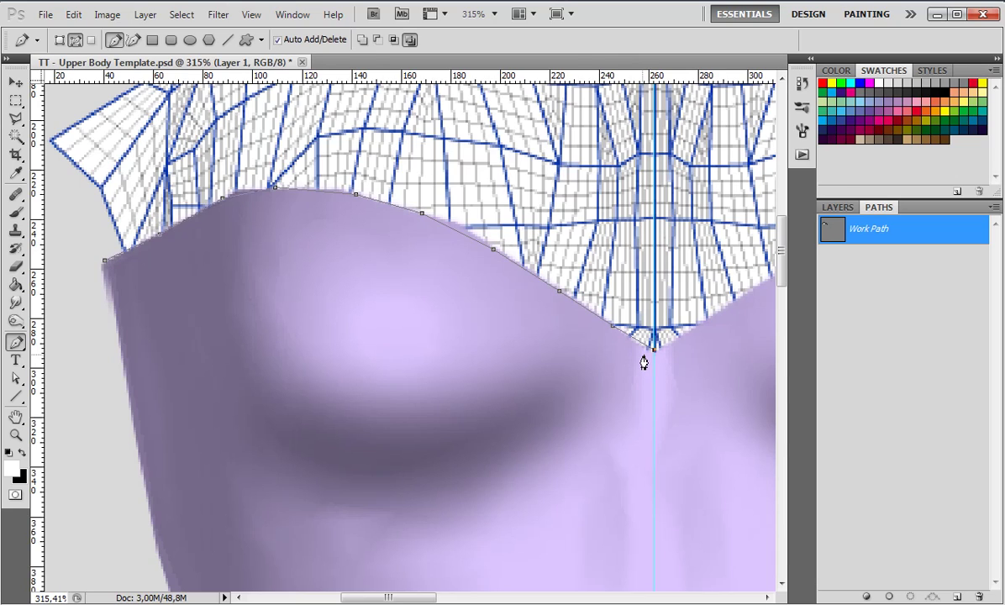
click(15, 213)
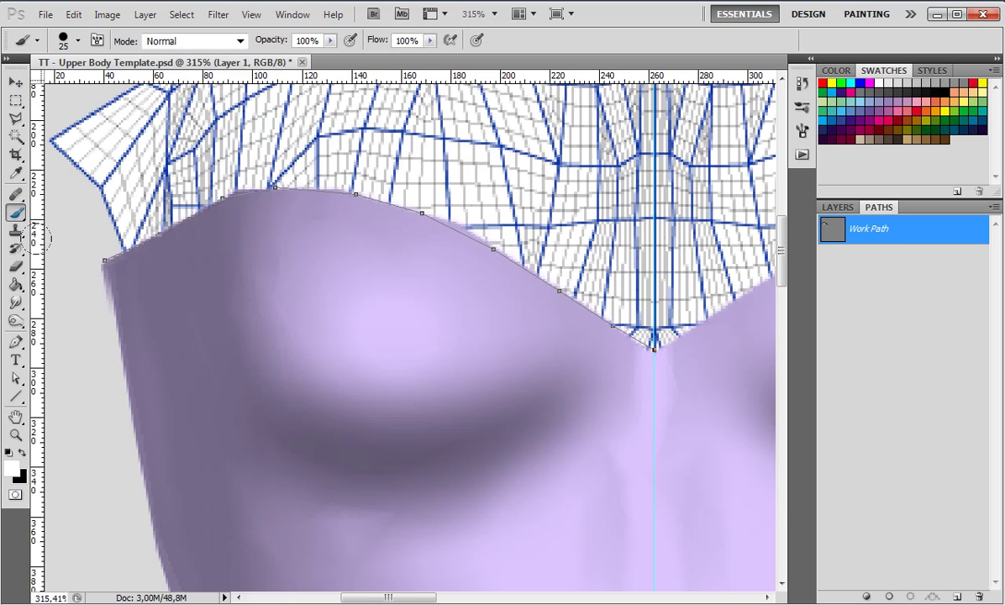
click(837, 207)
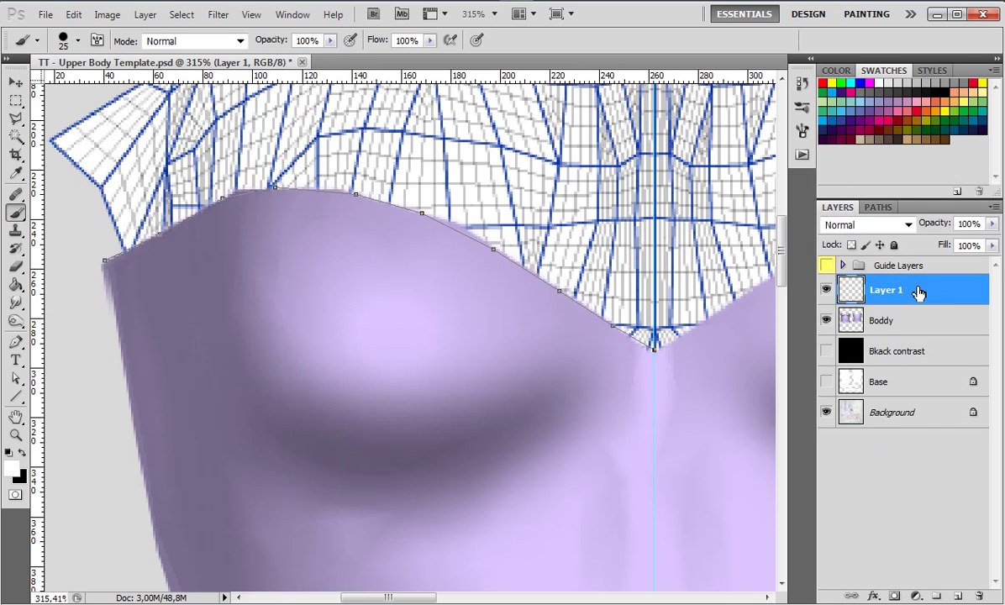
click(878, 207)
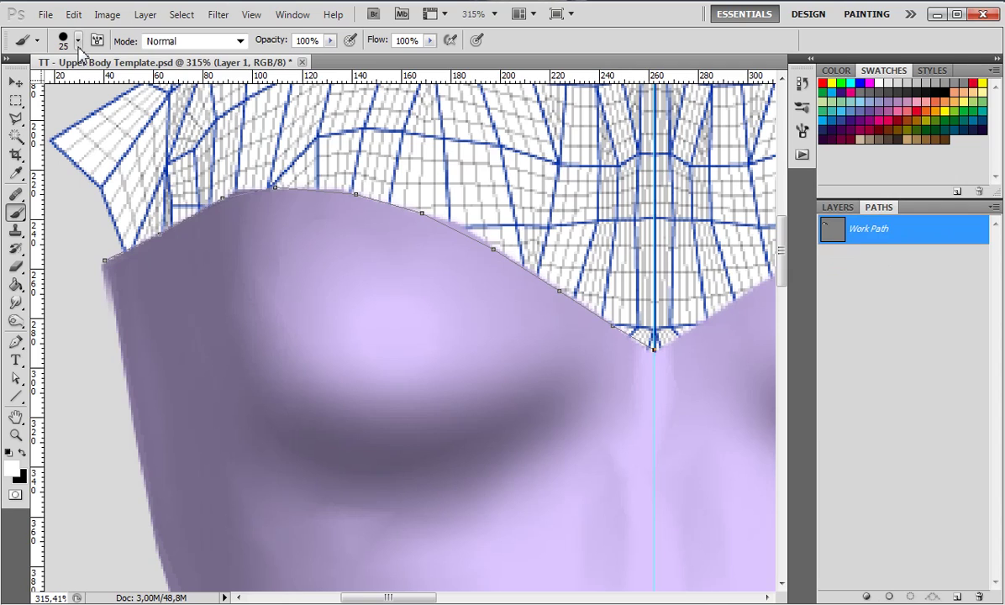
Choose the 256 px lace tip under Brush Tip Shape in the Brush panel
click(801, 131)
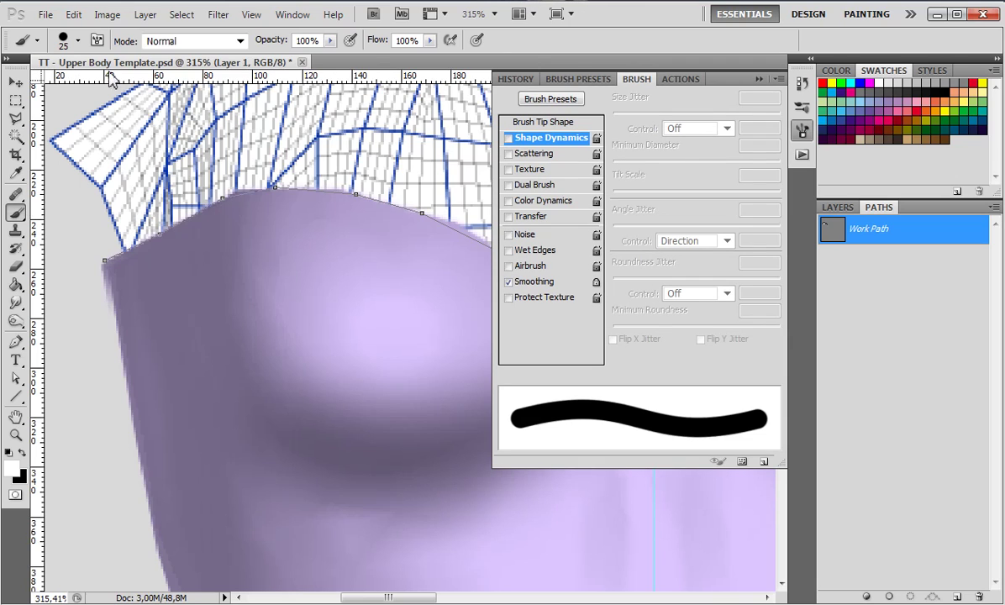
click(528, 122)
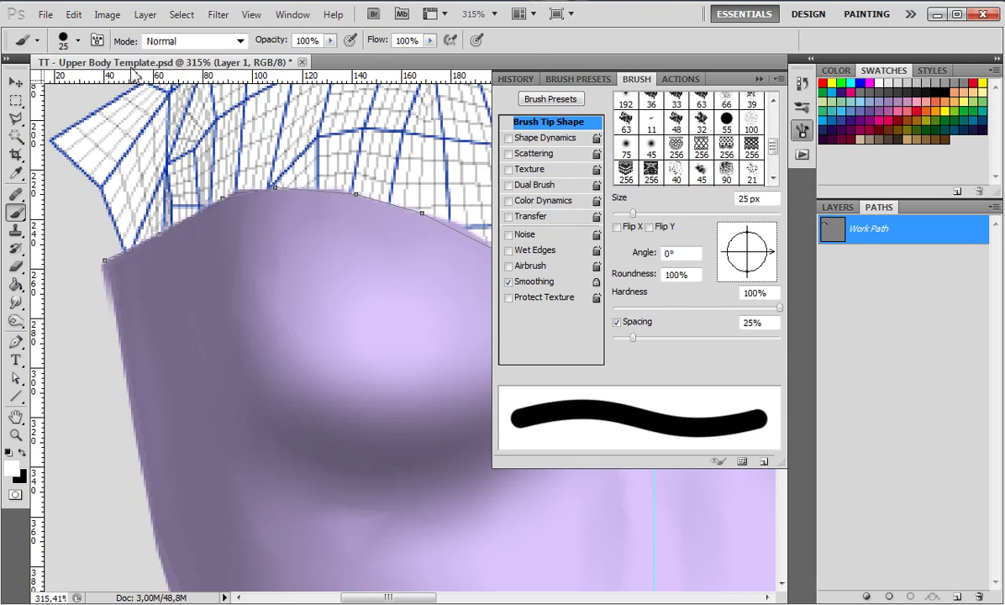
click(677, 147)
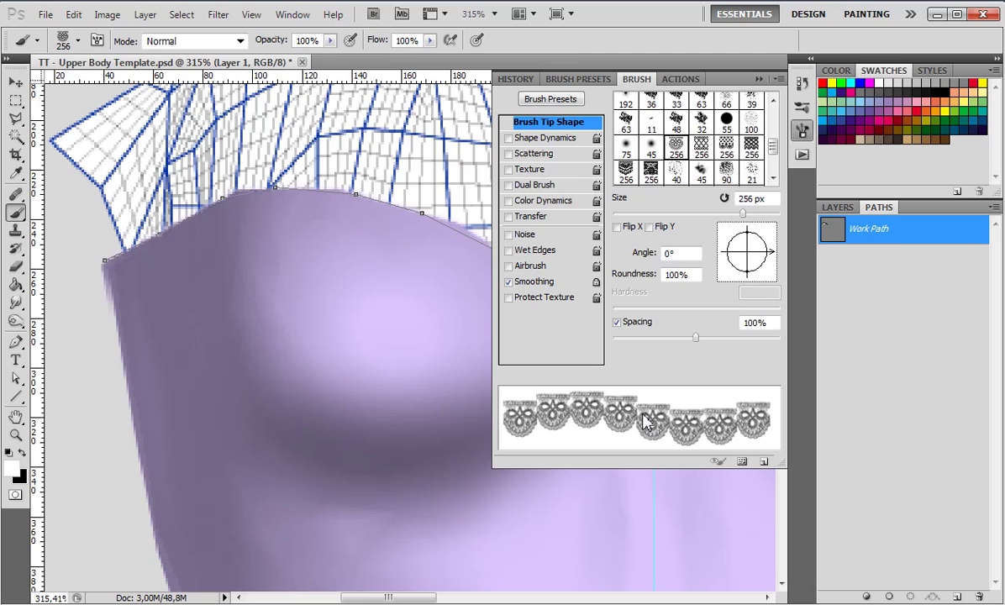
Set the lace tip angle to 180° and turn on Shape Dynamics
mouse_move(769, 252)
mouse_down()
mouse_move(770, 267)
mouse_move(724, 263)
mouse_up()
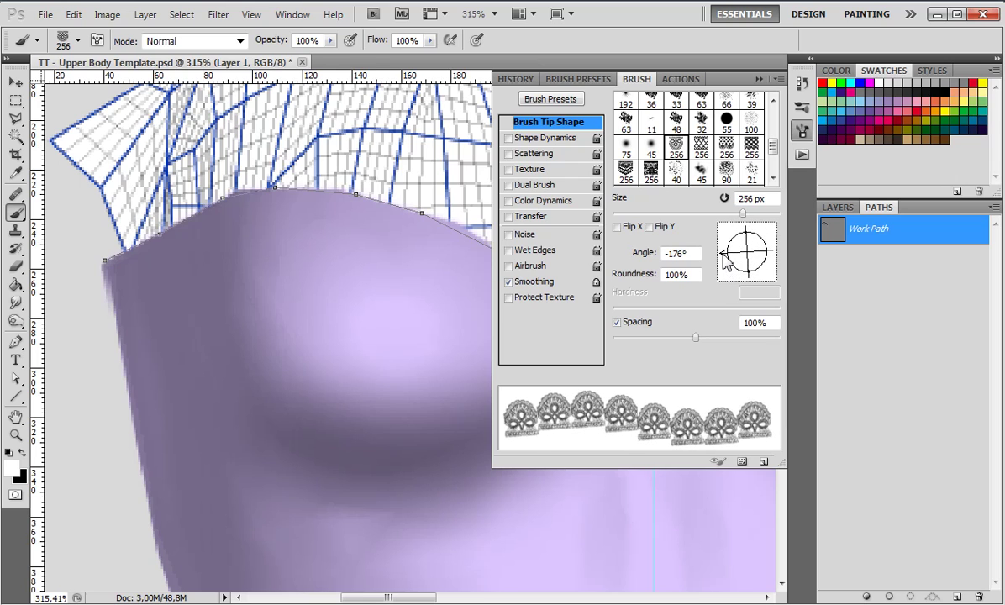
click(695, 253)
text(180)
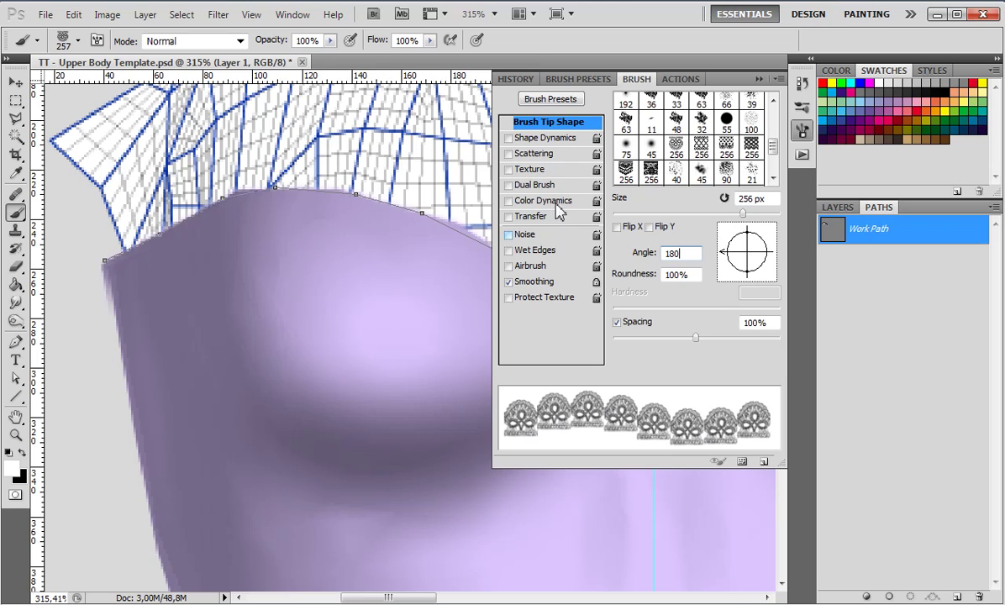
click(551, 141)
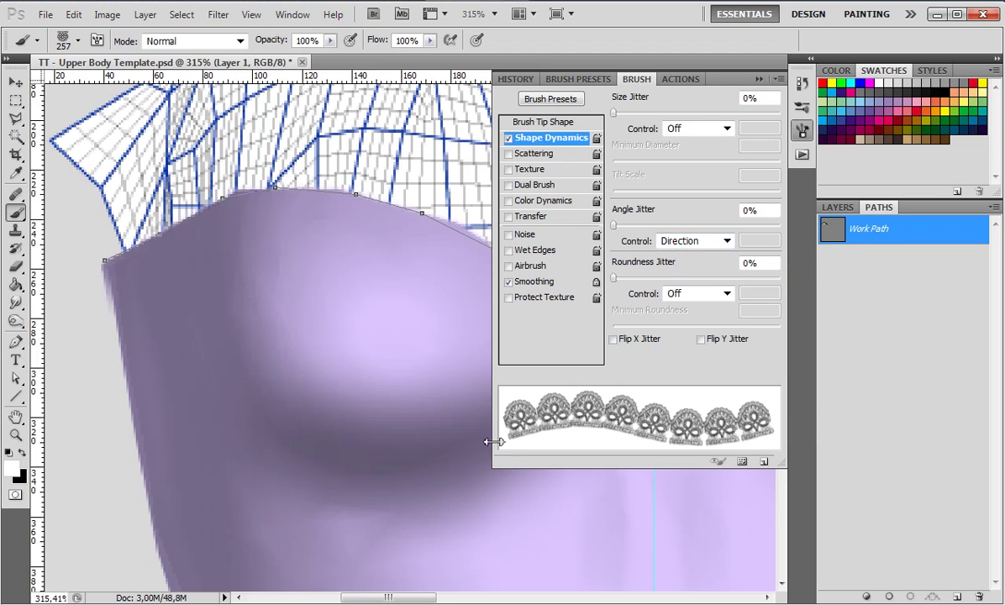
click(760, 80)
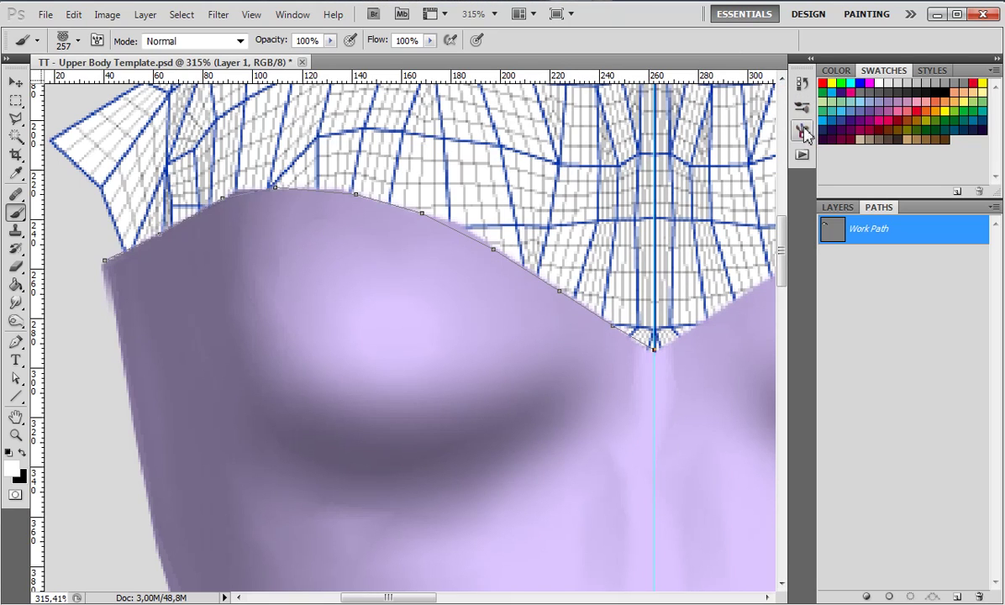
Set the lace brush size to 100, then shrink it to 25 px
click(802, 134)
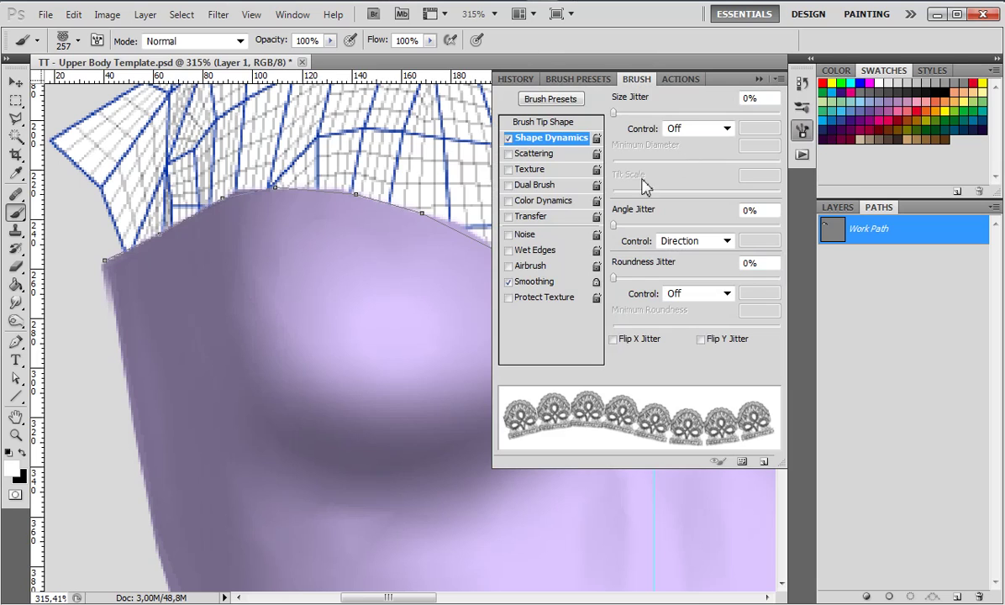
click(548, 123)
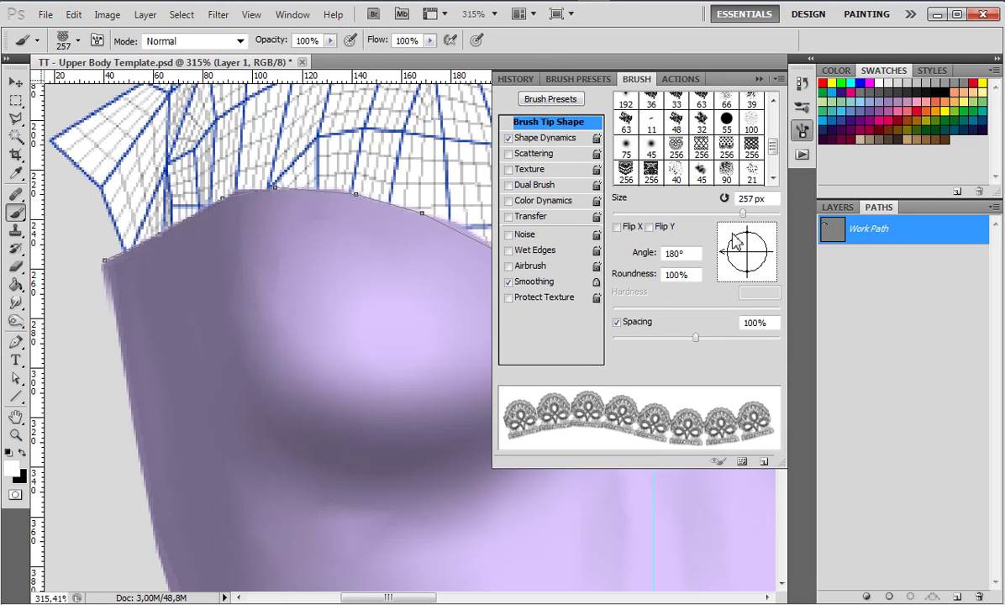
click(767, 199)
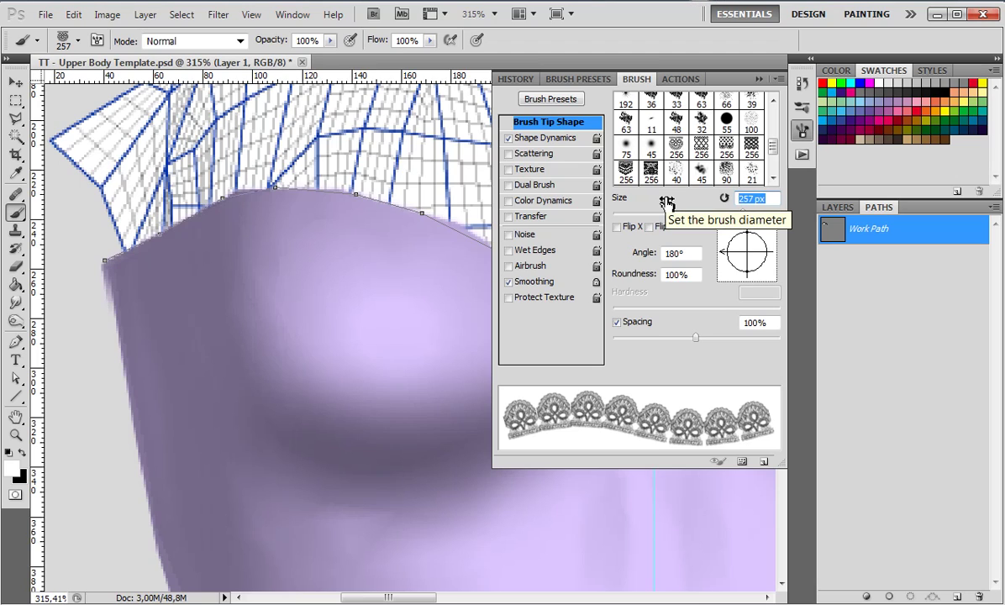
text(100)
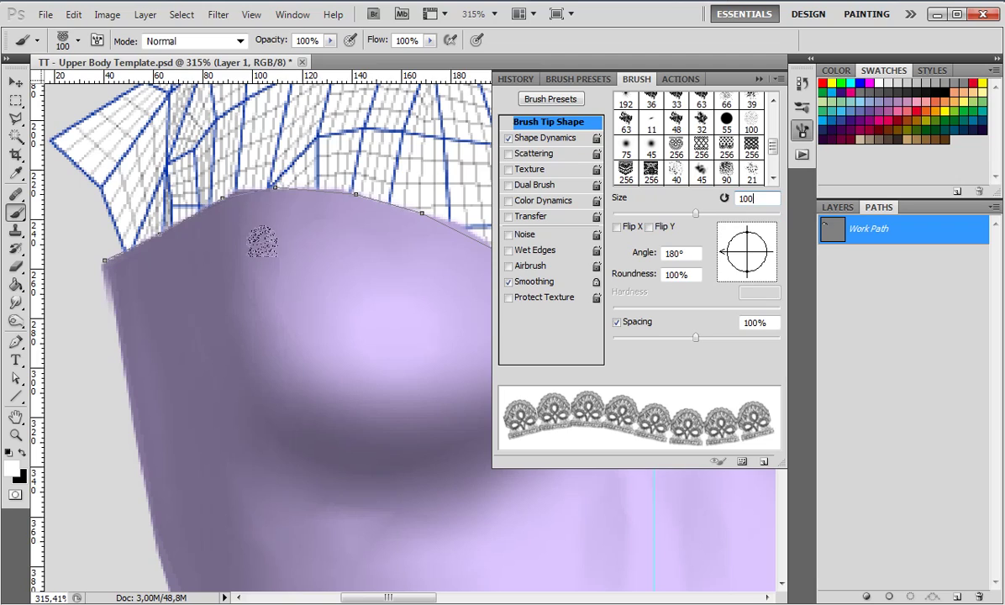
key(Return)
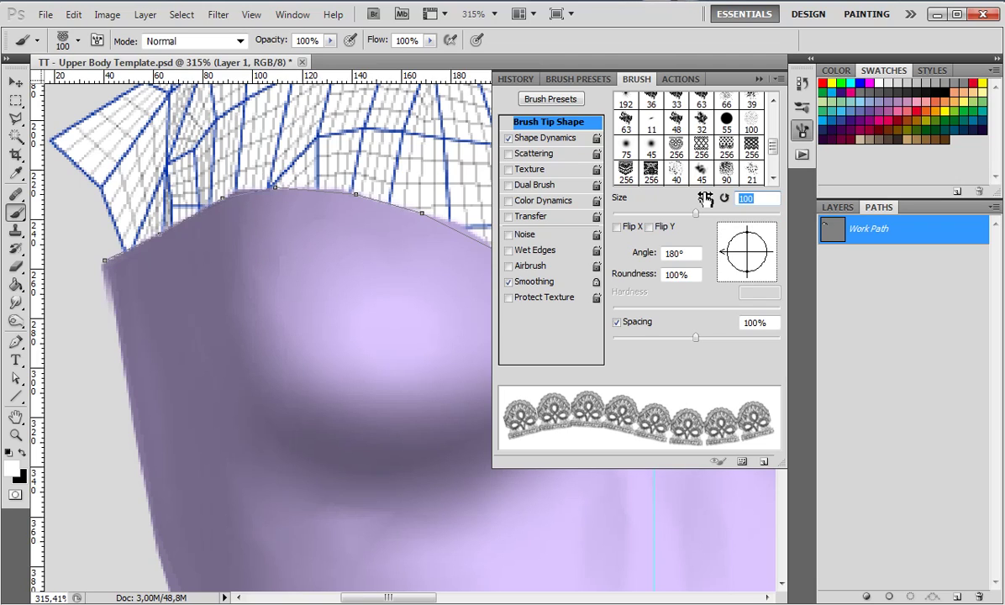
drag(704, 198, 641, 198)
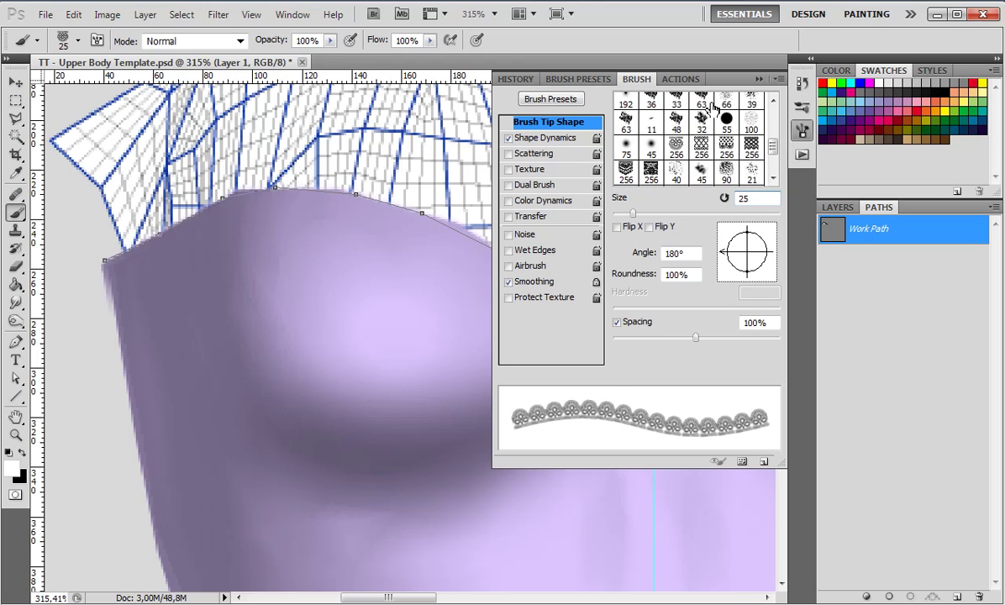
click(757, 80)
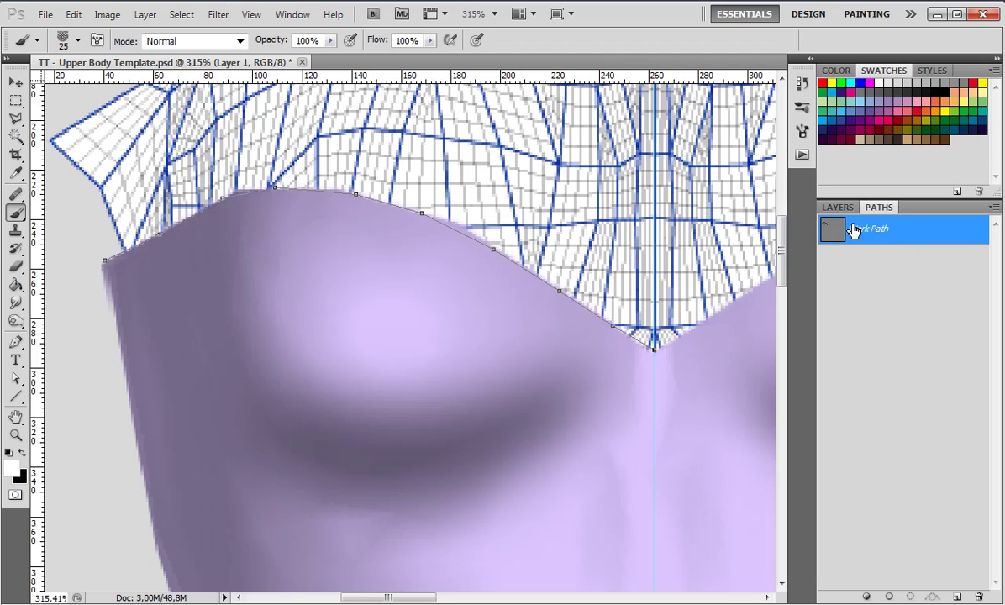
Stroke the neckline path with the lace brush, show the Black layer, and delete the Work Path
click(891, 597)
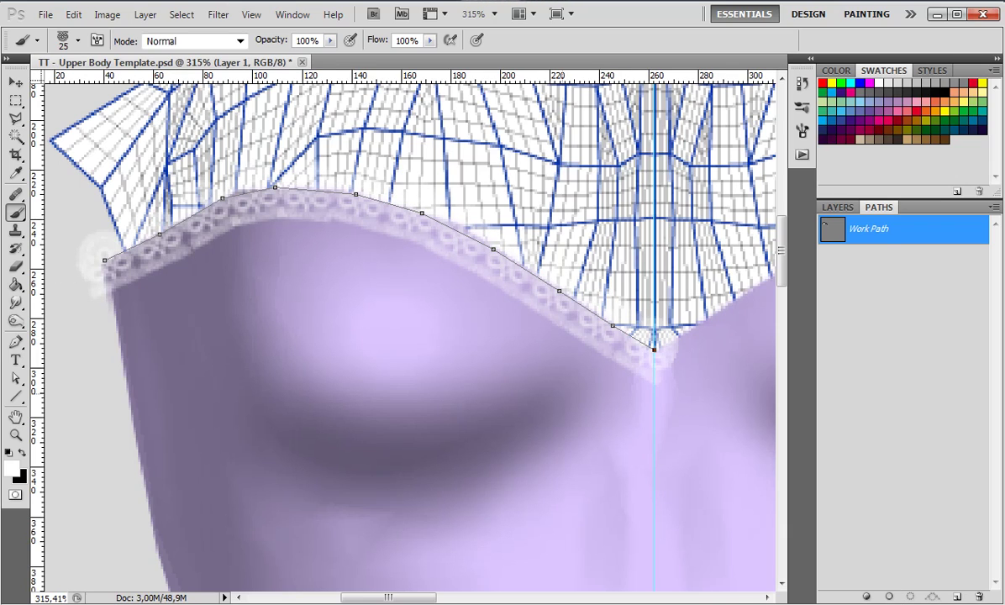
click(845, 209)
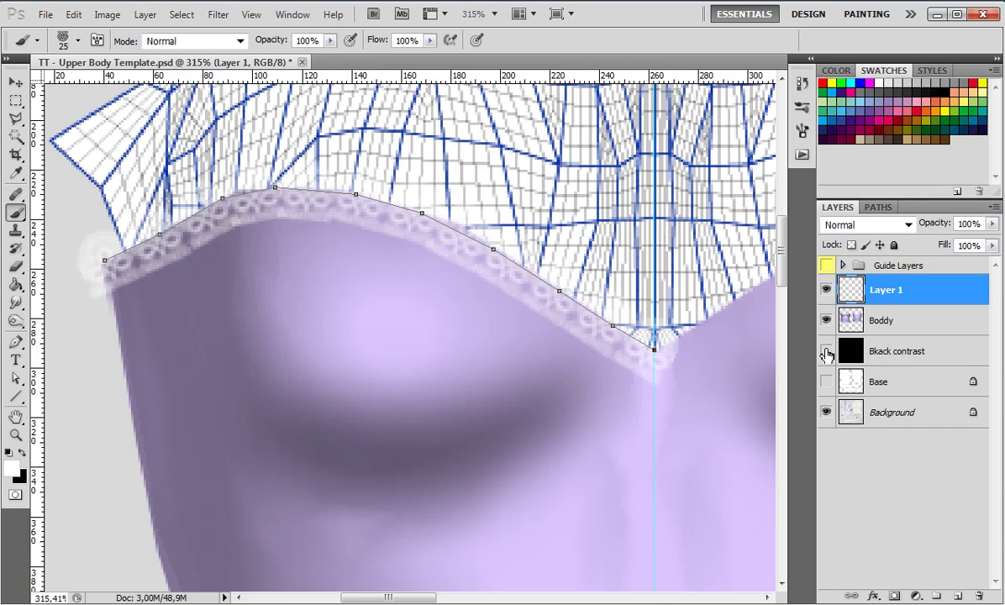
click(826, 351)
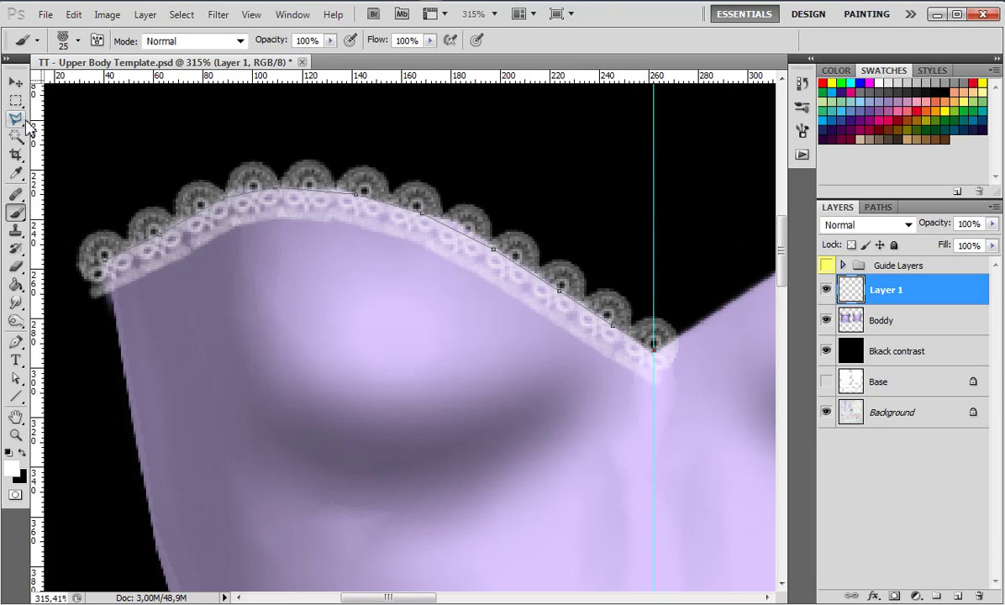
click(878, 207)
key(Delete)
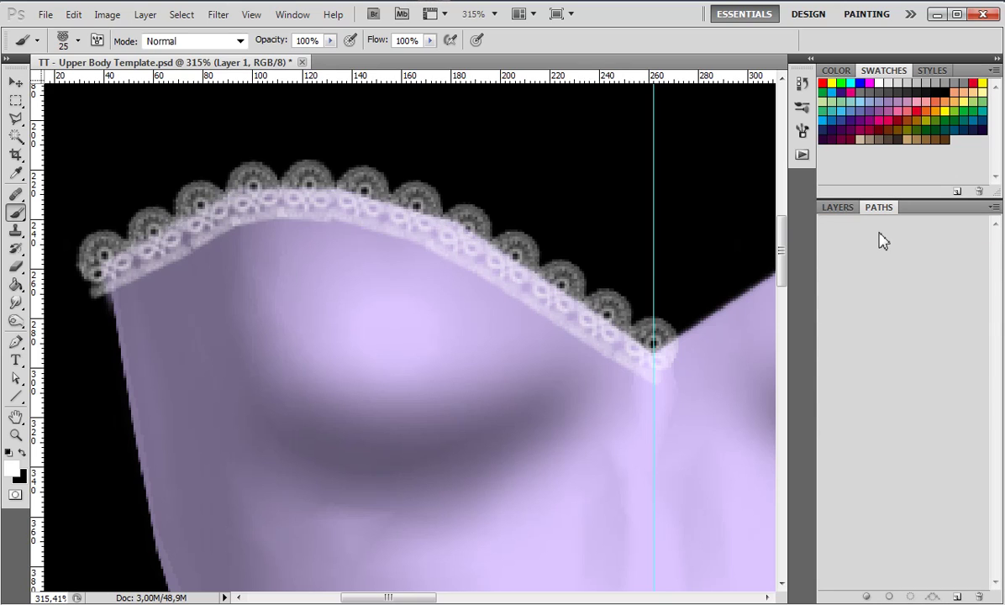
Nudge the Layer 1 lace up onto the neckline edge and duplicate it as Layer 1 copy
click(837, 208)
key(v)
drag(92, 282, 91, 276)
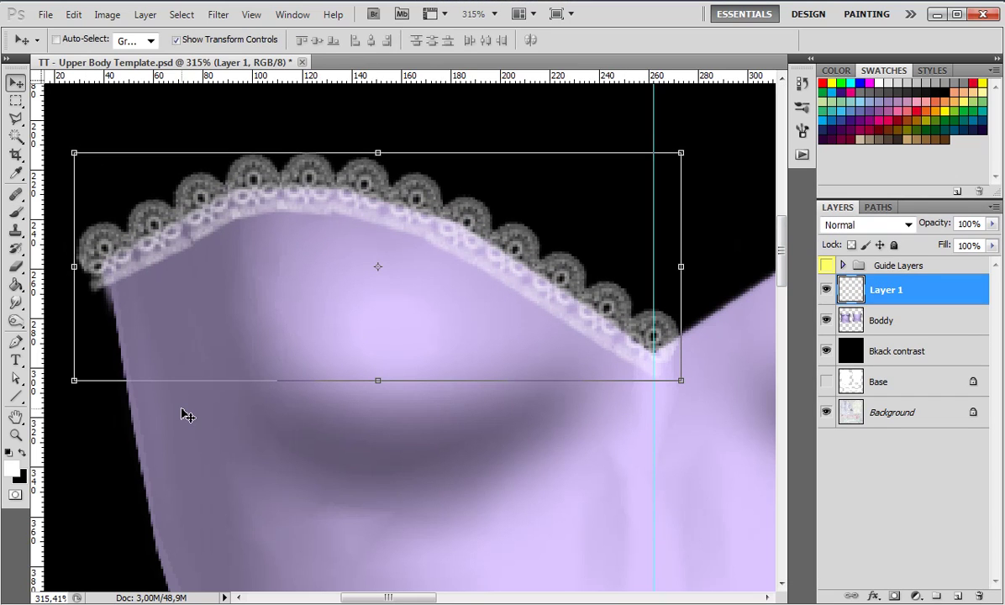
key(Up)
key(Up)
key(Up)
key(Up)
key(Up)
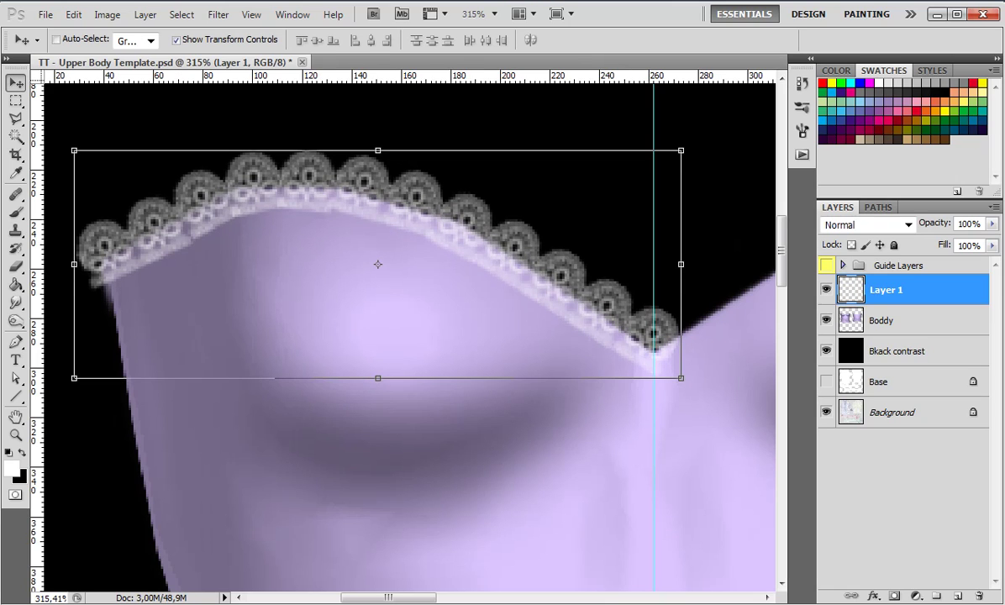
key(Up)
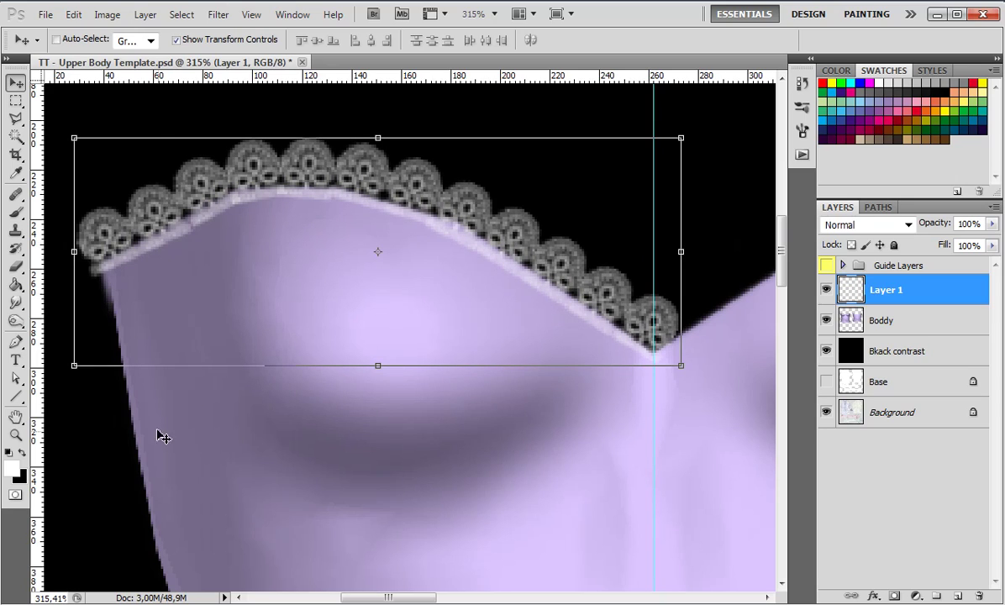
key(ctrl+j)
key(ctrl+j)
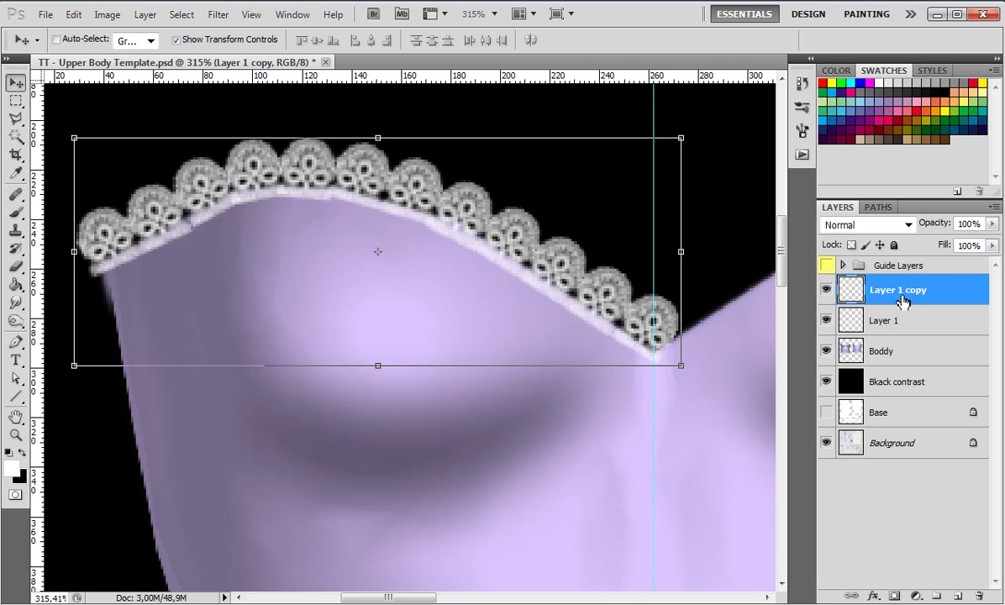
Merge Layer 1 copy and Layer 1 into a single lace layer
ctrl+click(930, 323)
right_click(933, 325)
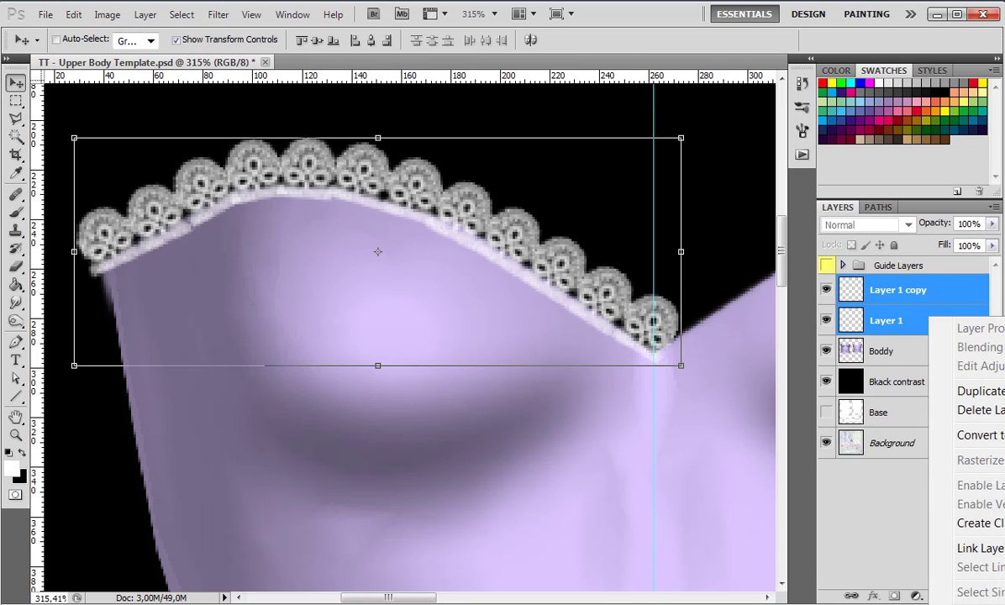
key(ctrl+e)
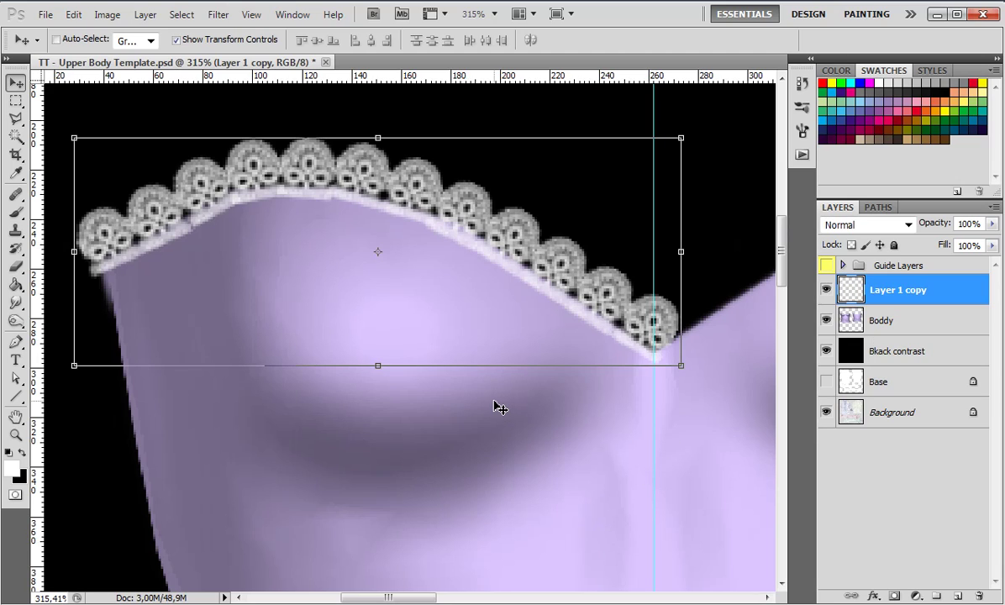
Duplicate the lace, flip it horizontally, and shift it right onto the neckline's right half
key(ctrl+j)
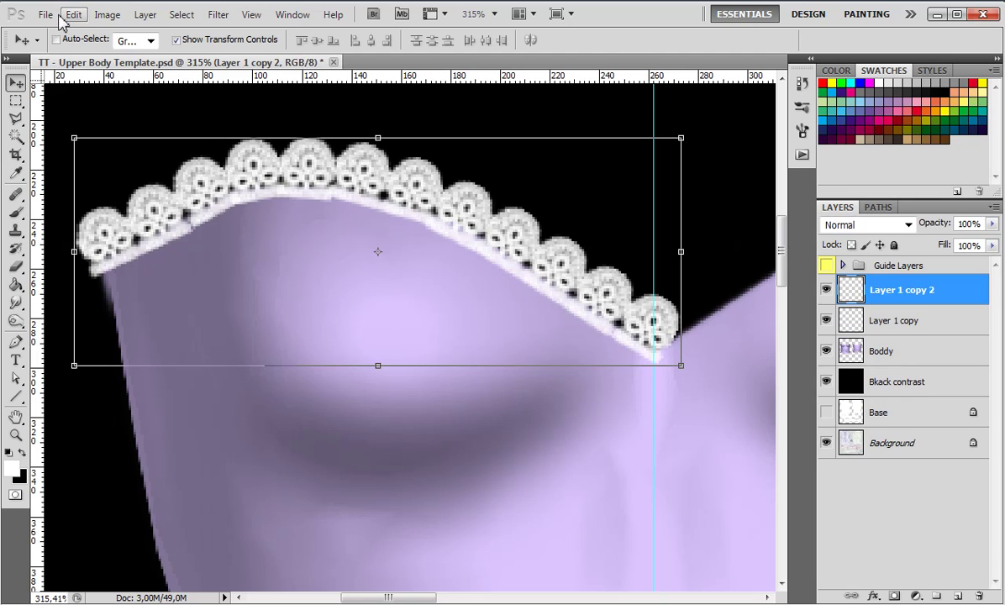
click(76, 17)
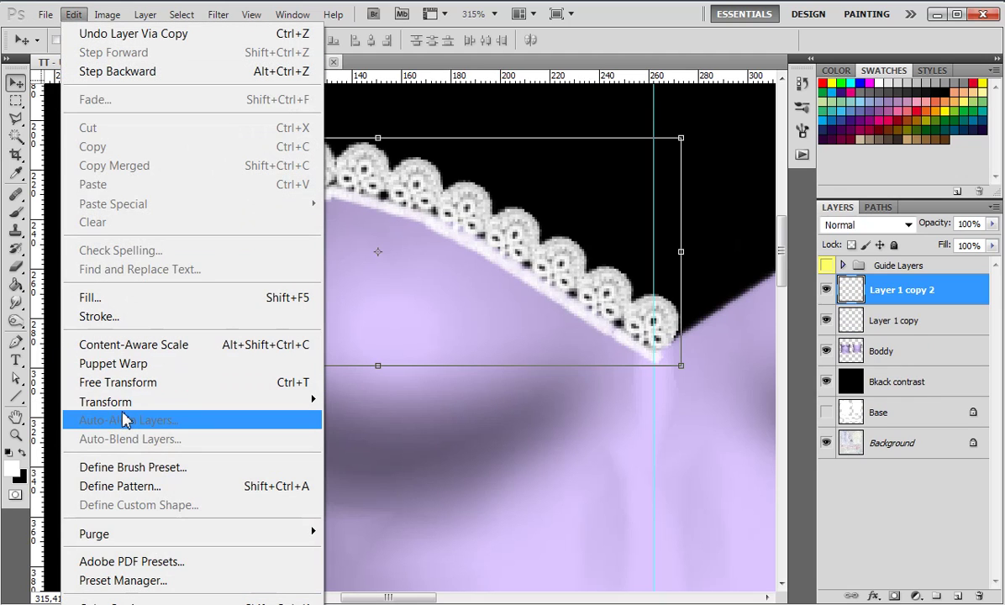
mouse_move(126, 410)
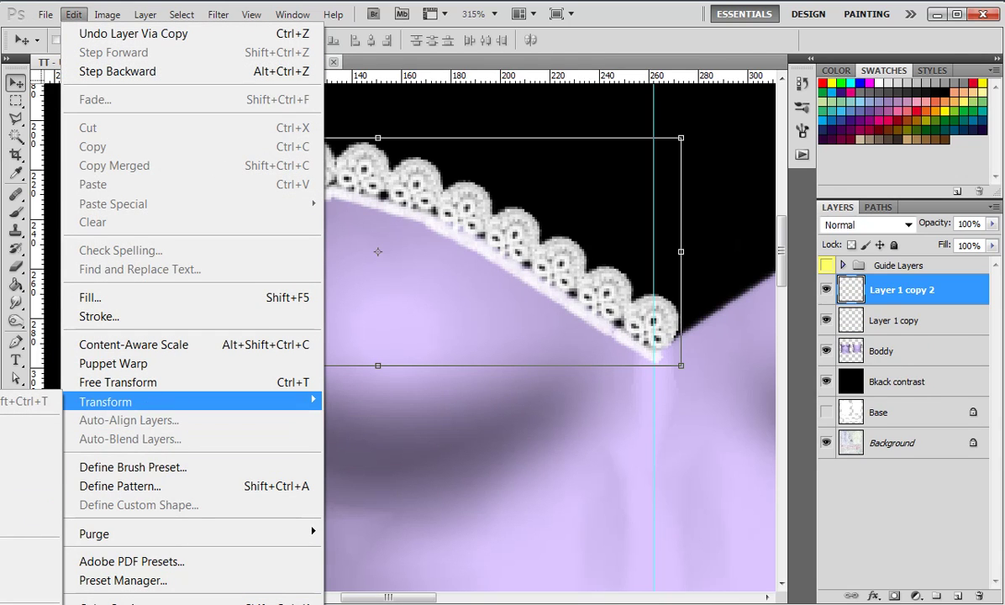
click(1, 600)
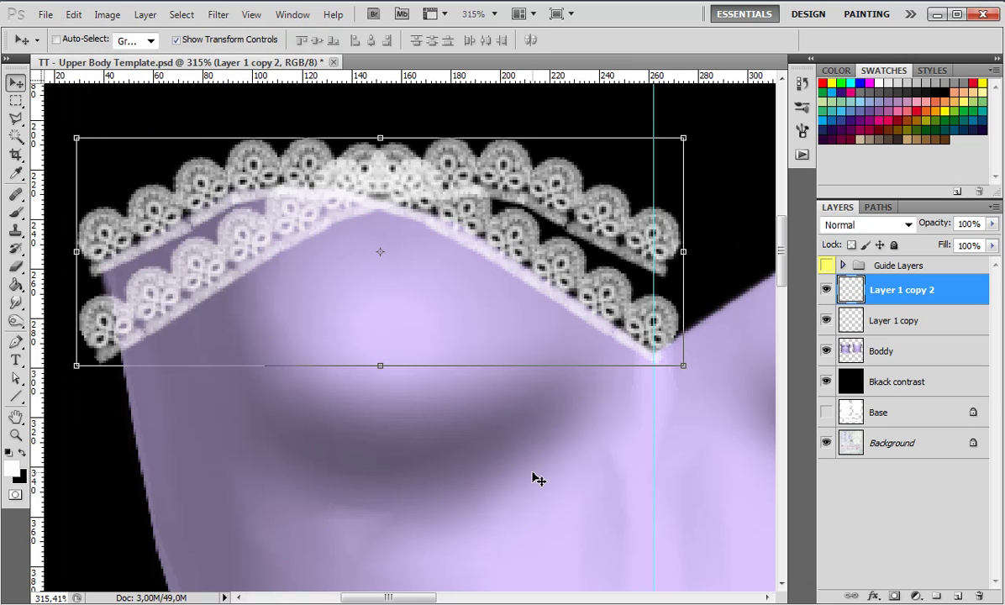
scroll(561, 458, down, 5)
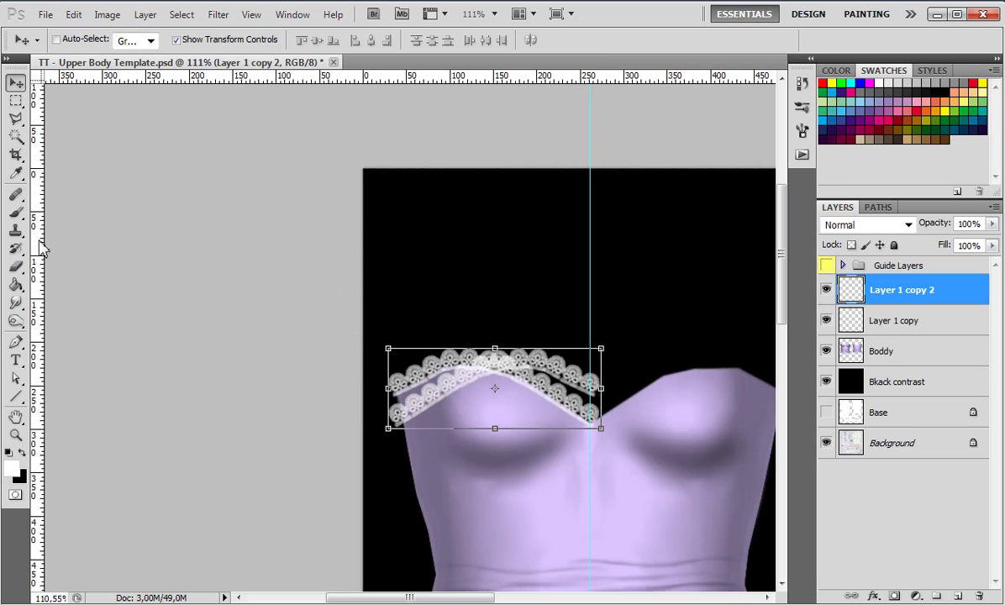
key(shift+Right)
key(shift+Right)
key(shift+Right)
key(shift+Right)
key(shift+Right)
key(shift+Right)
key(shift+Right)
key(shift+Right)
key(shift+Right)
key(shift+Right)
key(shift+Right)
key(shift+Right)
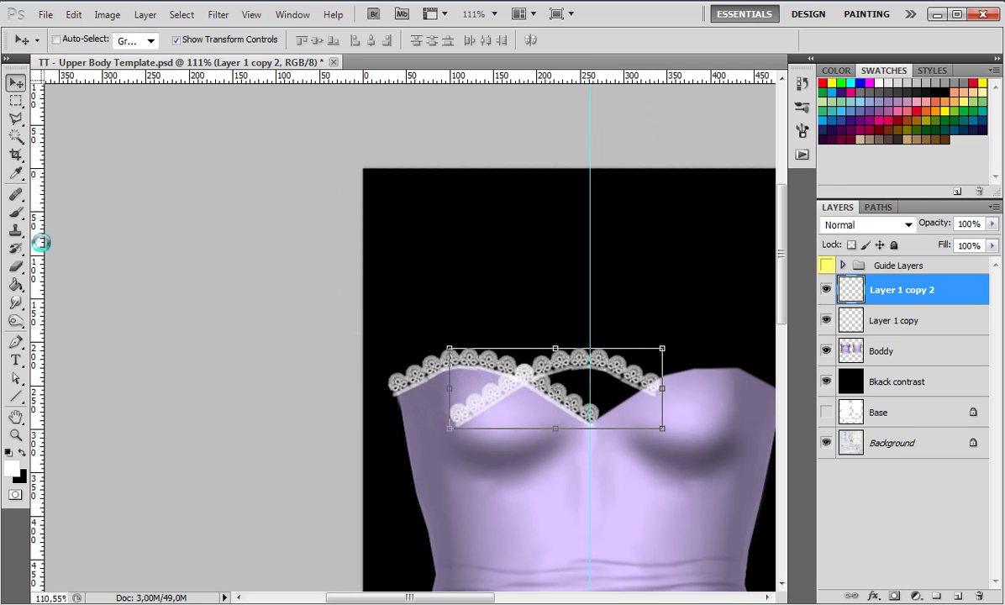
key(shift+Right)
key(shift+Right)
key(shift+Right)
key(shift+Right)
key(shift+Right)
key(shift+Right)
key(shift+Right)
key(shift+Right)
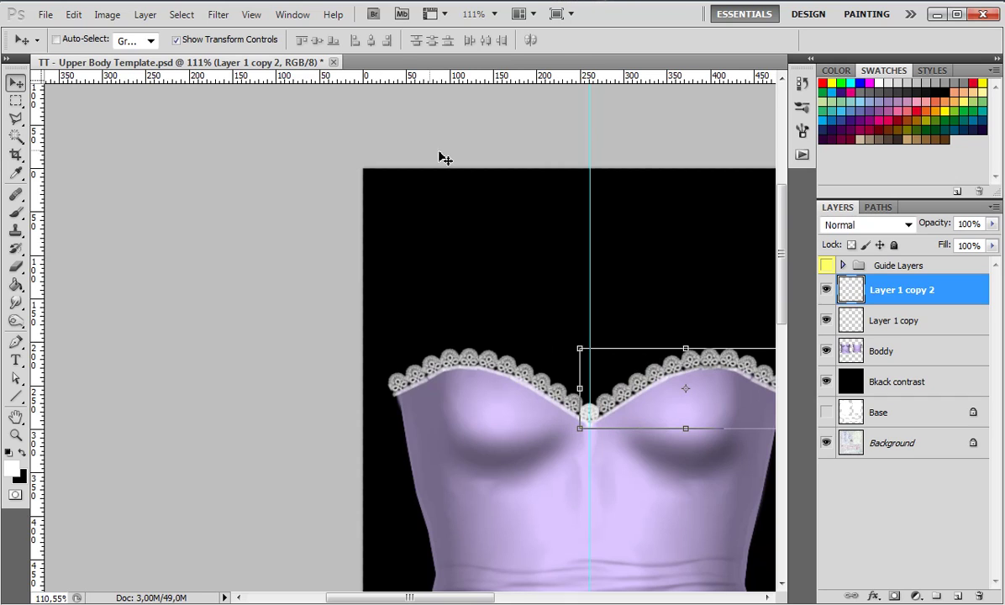
click(882, 411)
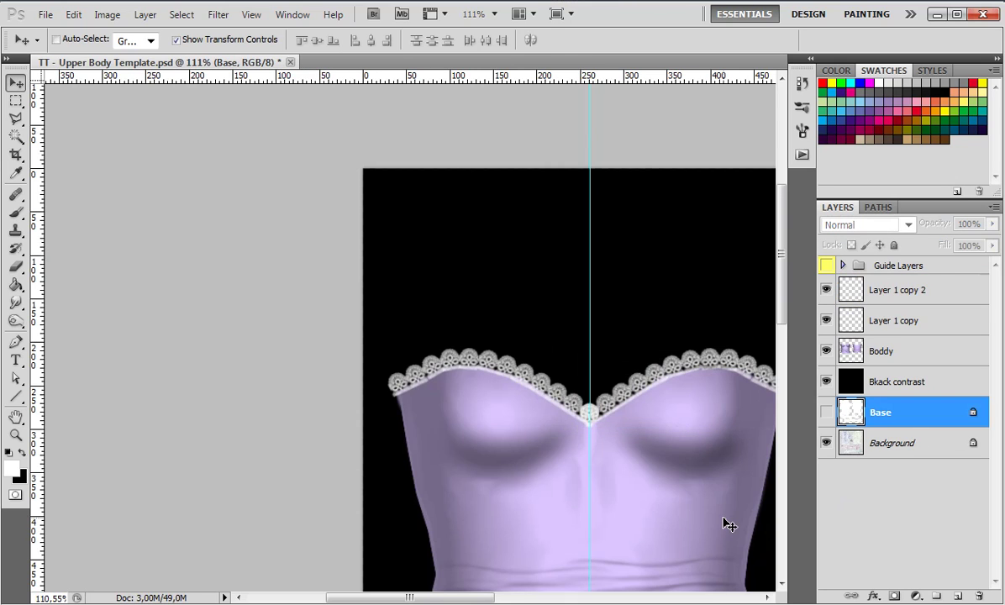
scroll(724, 524, up, 5)
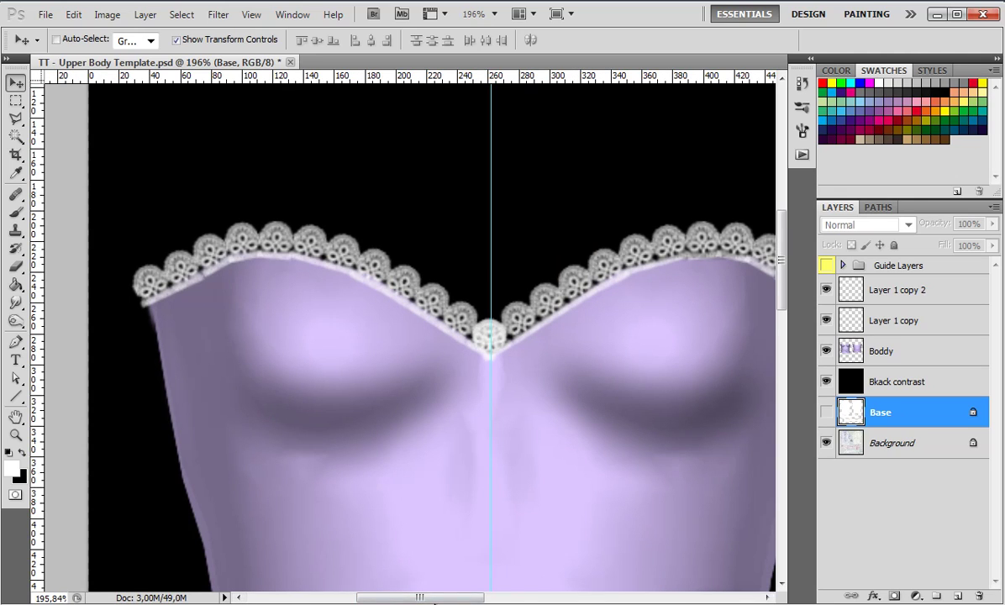
drag(433, 599, 462, 598)
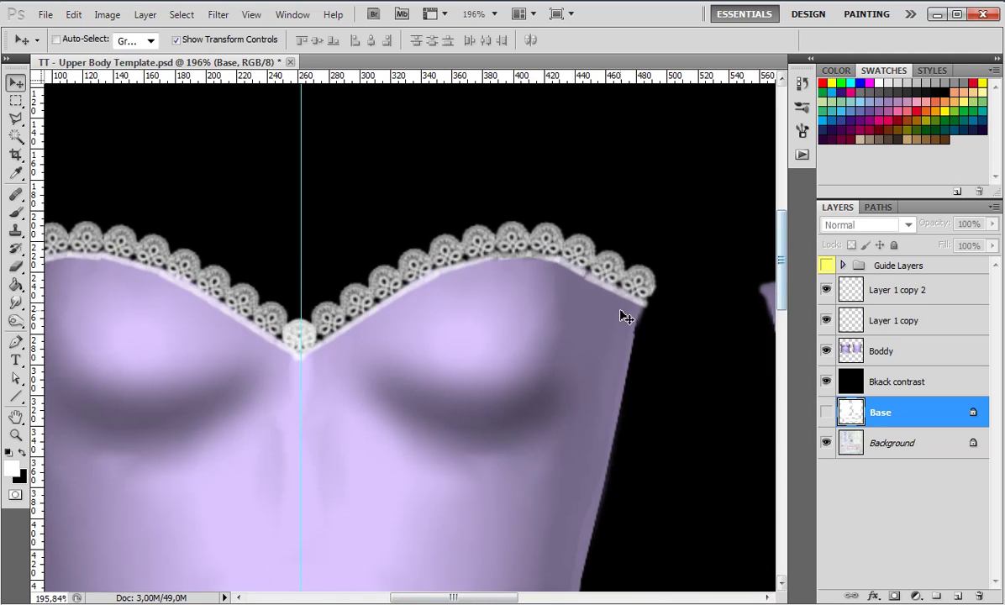